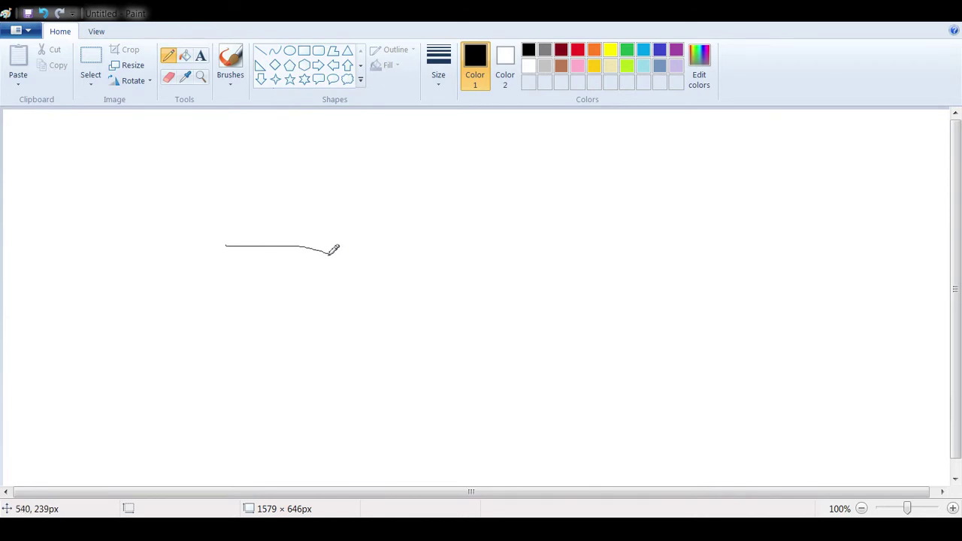
Erase the stray pencil line and draw a black ellipse about 314 × 161 px for the head
{"action": "left_click", "coordinate": [169, 78]}
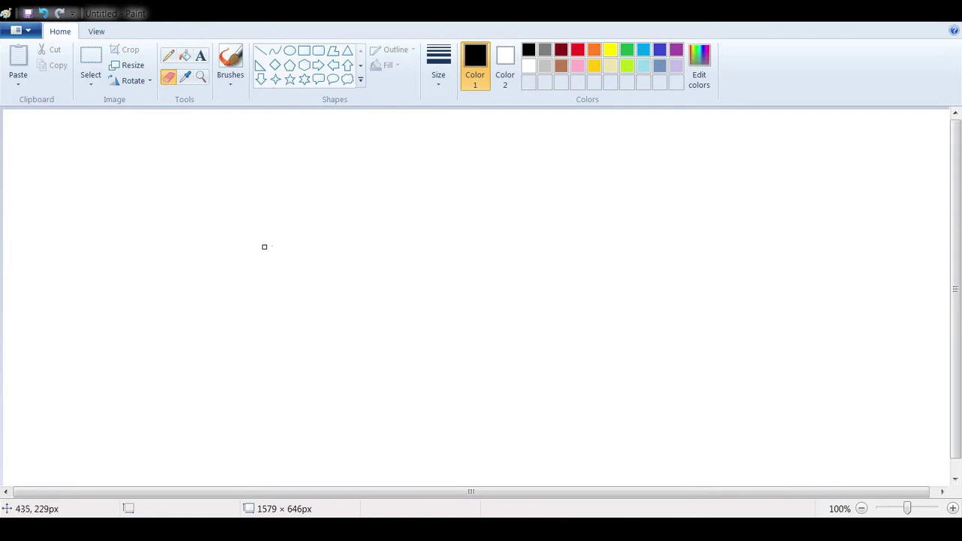
{"action": "left_click", "coordinate": [289, 51]}
{"action": "mouse_move", "coordinate": [245, 194]}
{"action": "left_mouse_down"}
{"action": "mouse_move", "coordinate": [336, 219]}
{"action": "mouse_move", "coordinate": [409, 258]}
{"action": "mouse_move", "coordinate": [434, 290]}
{"action": "left_mouse_up"}
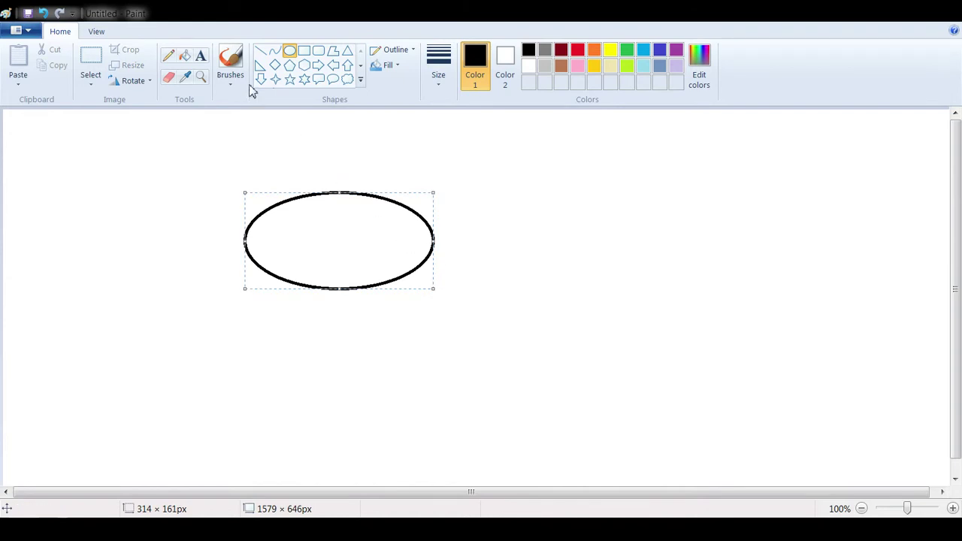
Erase the lower half of the ellipse and close the remaining dome with a straight black base line
{"action": "left_click", "coordinate": [170, 79]}
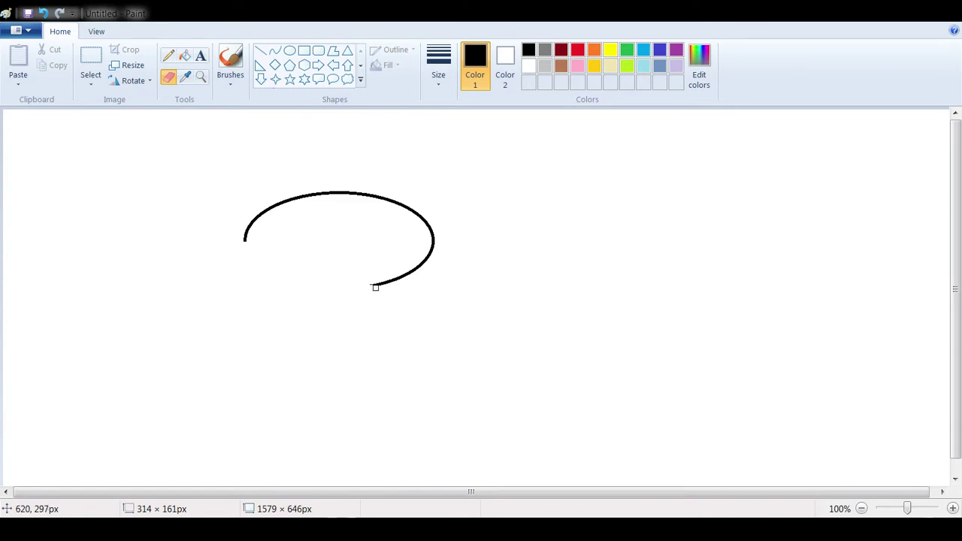
{"action": "left_click_drag", "start_coordinate": [405, 279], "coordinate": [420, 267]}
{"action": "left_click", "coordinate": [261, 51]}
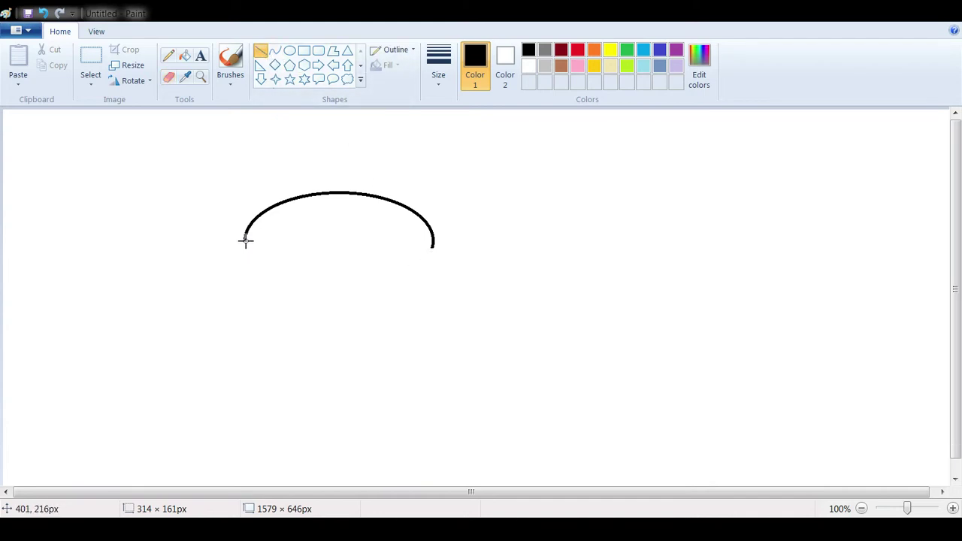
{"action": "left_click_drag", "start_coordinate": [245, 240], "coordinate": [434, 248]}
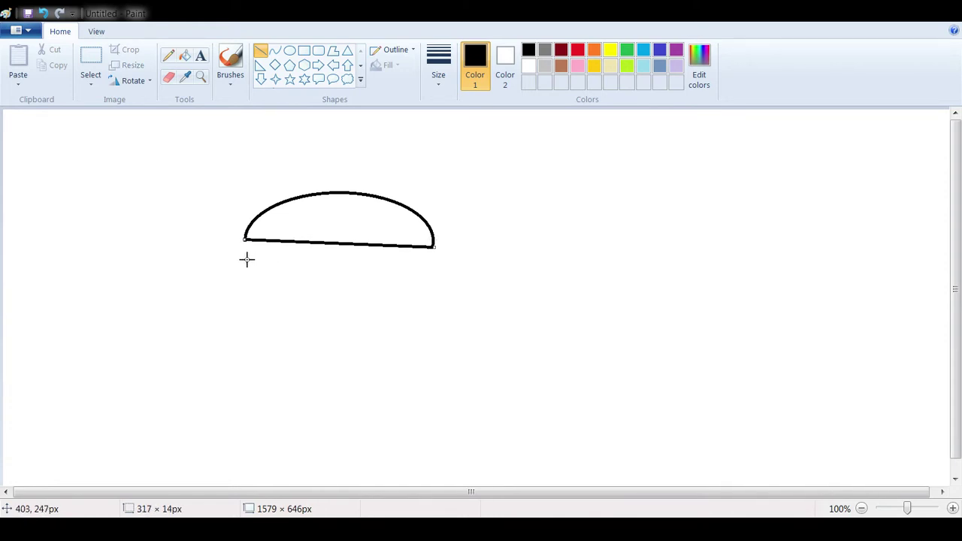
Draw a black rectangle about 309 × 246 px just below the dome, matching its width, as the body
{"action": "left_click_drag", "start_coordinate": [246, 259], "coordinate": [432, 262]}
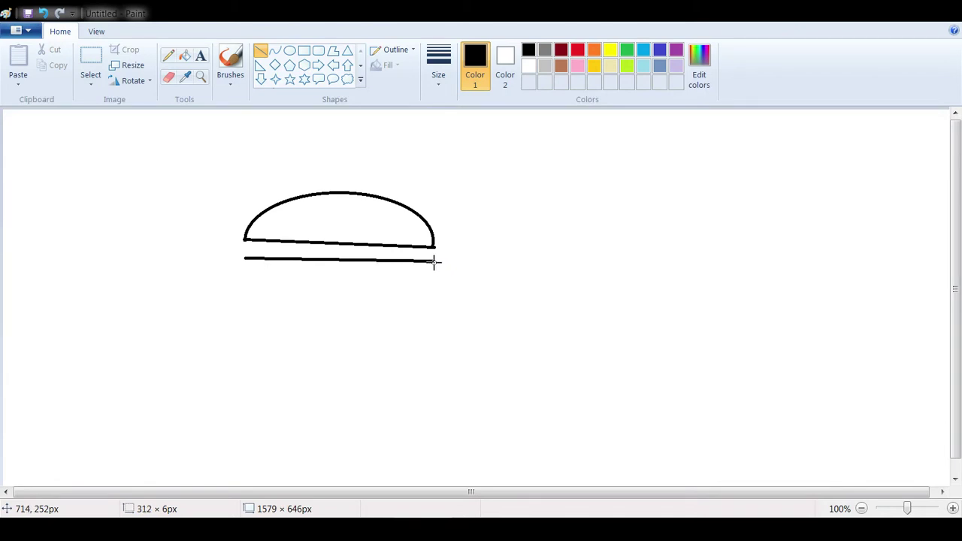
{"action": "left_click", "coordinate": [43, 13]}
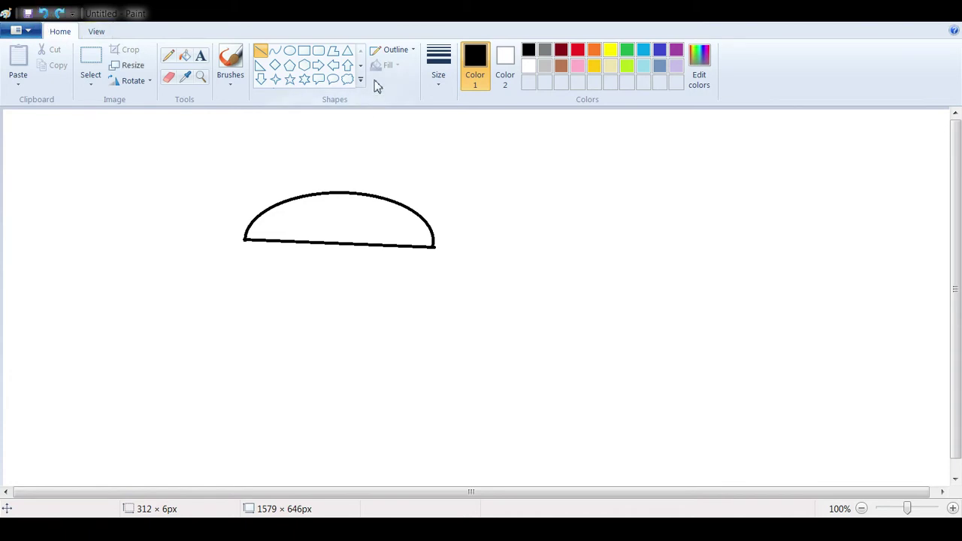
{"action": "left_click", "coordinate": [303, 50]}
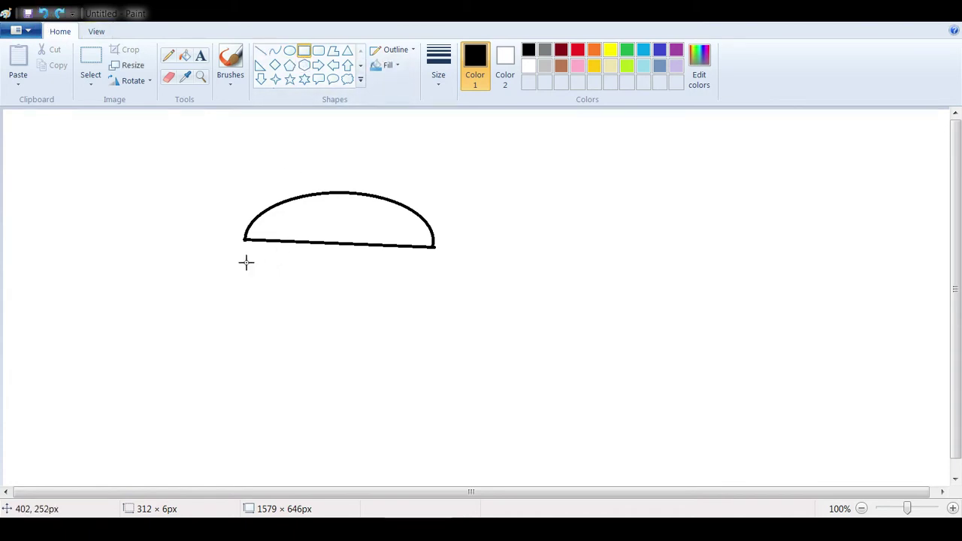
{"action": "left_click_drag", "start_coordinate": [246, 253], "coordinate": [433, 402]}
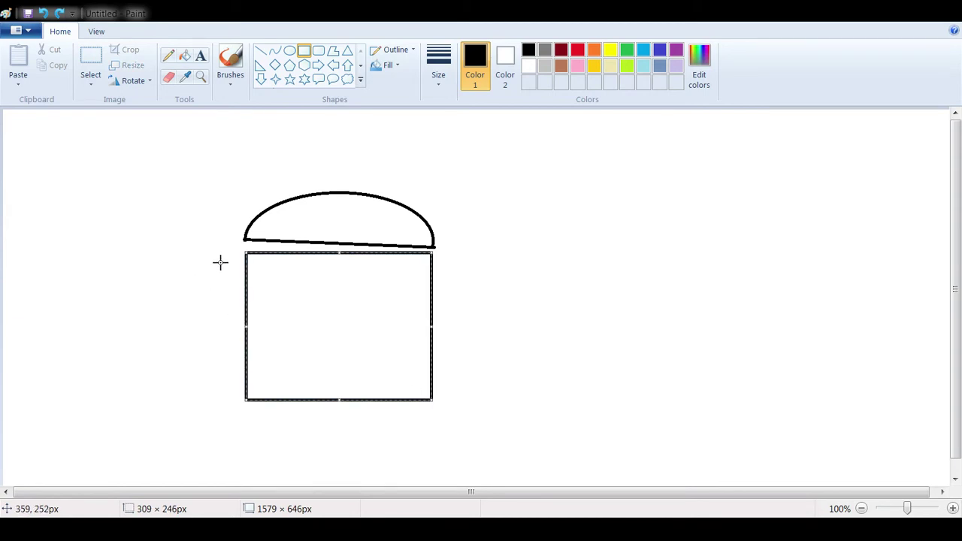
{"action": "left_click", "coordinate": [208, 261]}
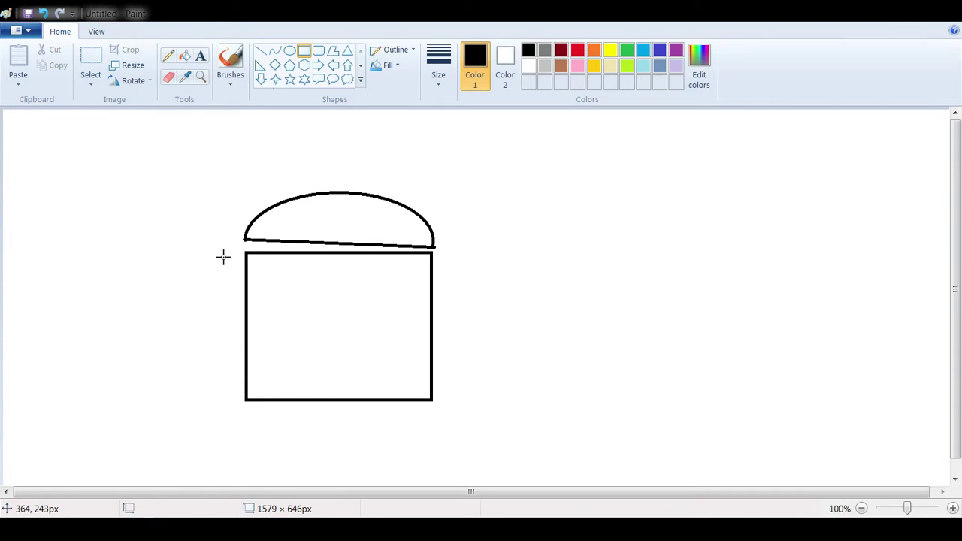
Draw two arms as pairs of black diagonal lines sloping outward and down from the body's upper corners
{"action": "left_click", "coordinate": [260, 51]}
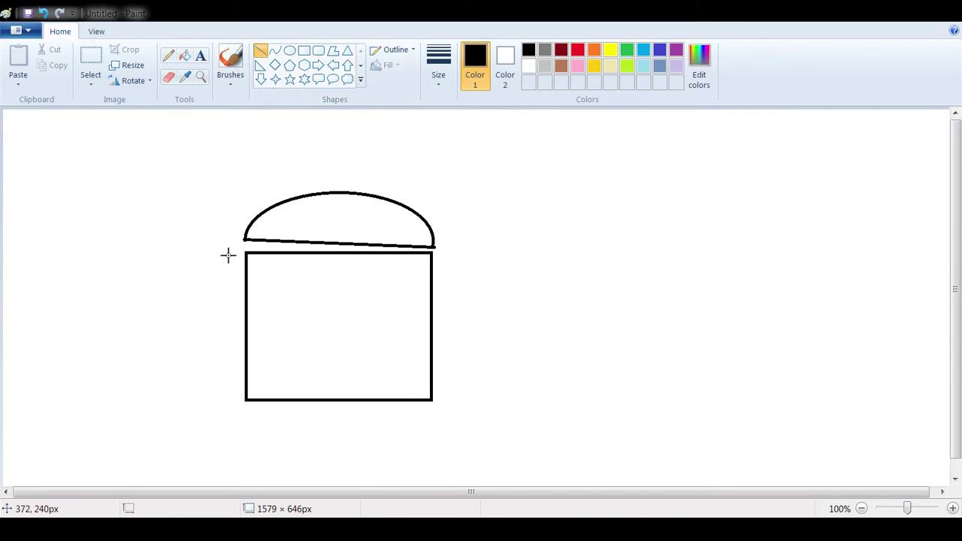
{"action": "left_click_drag", "start_coordinate": [244, 255], "coordinate": [144, 351]}
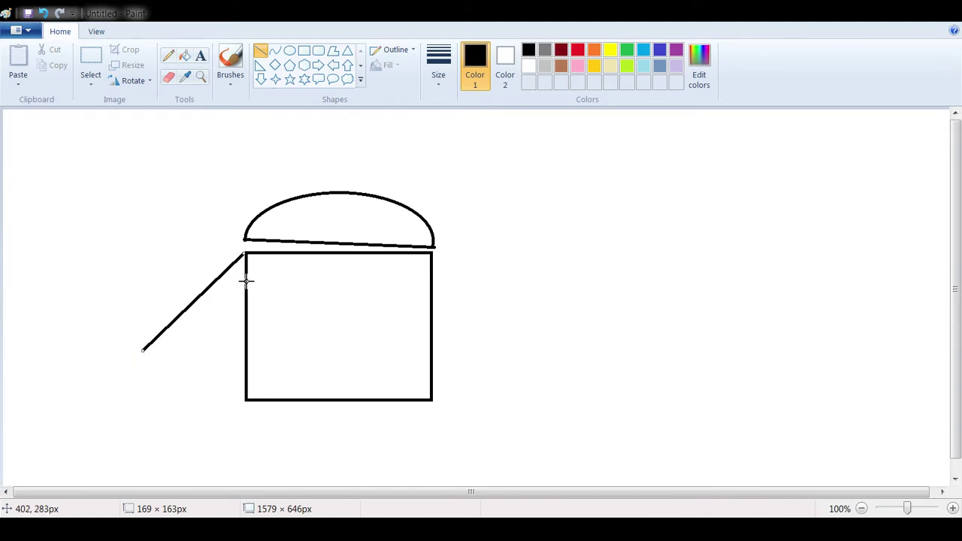
{"action": "left_click_drag", "start_coordinate": [245, 277], "coordinate": [167, 350]}
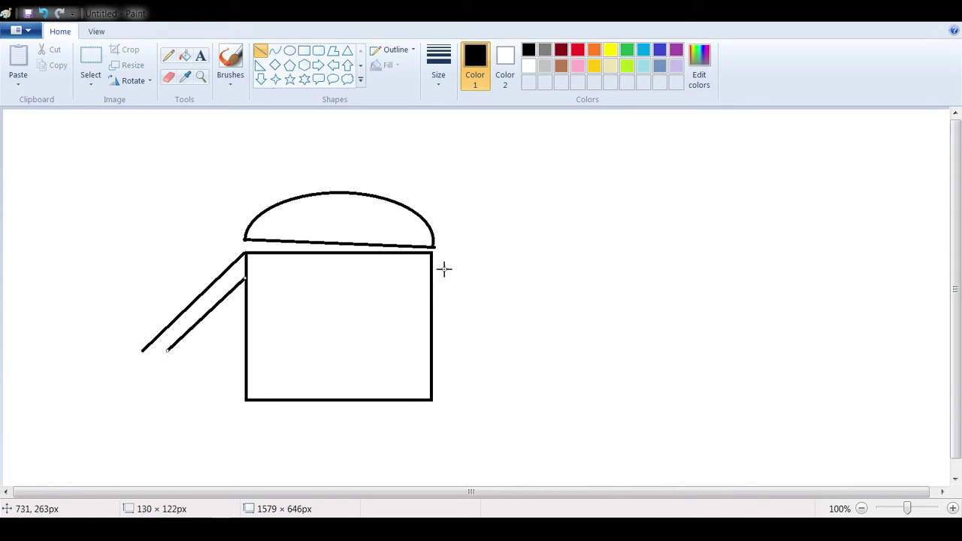
{"action": "left_click_drag", "start_coordinate": [432, 265], "coordinate": [530, 366]}
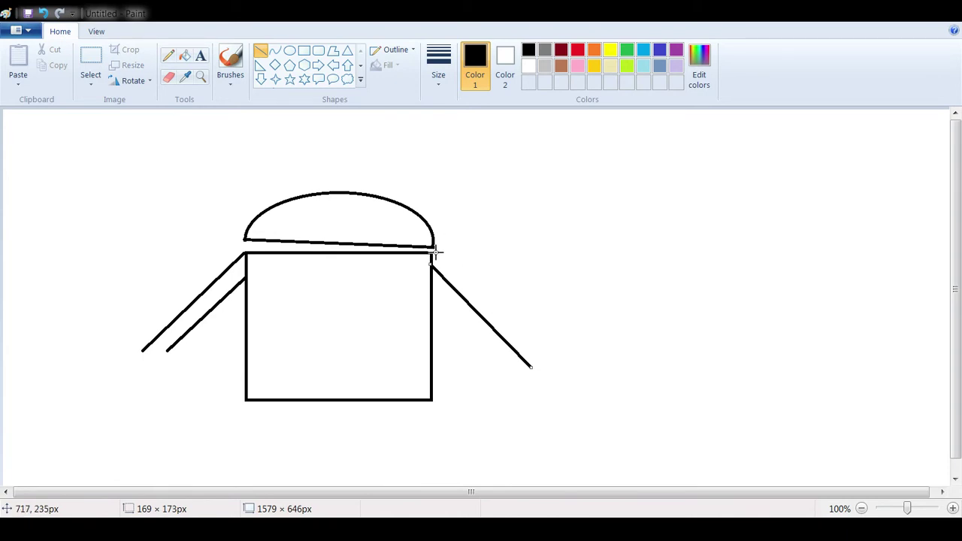
{"action": "mouse_move", "coordinate": [433, 254]}
{"action": "left_mouse_down"}
{"action": "mouse_move", "coordinate": [486, 279]}
{"action": "mouse_move", "coordinate": [437, 262]}
{"action": "mouse_move", "coordinate": [431, 279]}
{"action": "mouse_move", "coordinate": [436, 260]}
{"action": "mouse_move", "coordinate": [502, 303]}
{"action": "mouse_move", "coordinate": [538, 344]}
{"action": "left_mouse_up"}
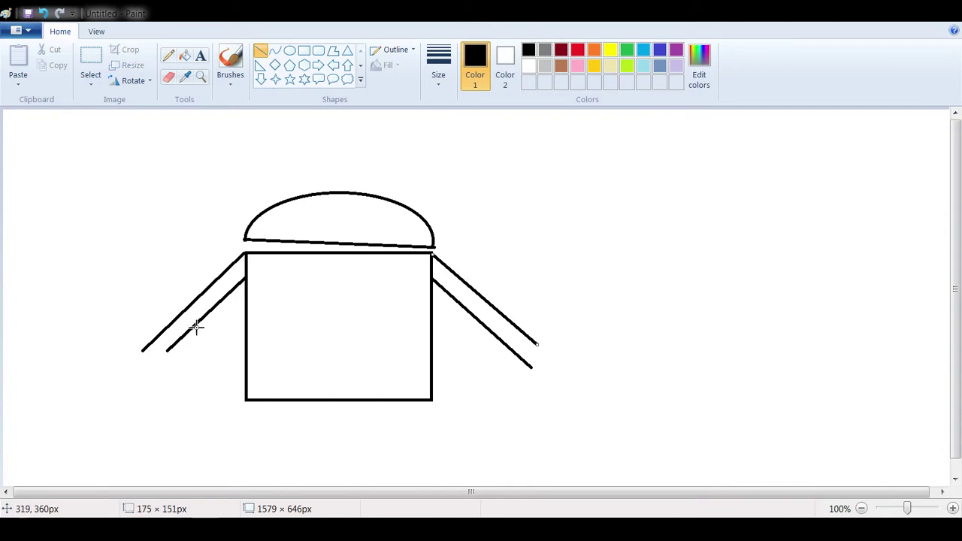
Try to erase the body's side edges where the two arms attach
{"action": "left_click", "coordinate": [169, 77]}
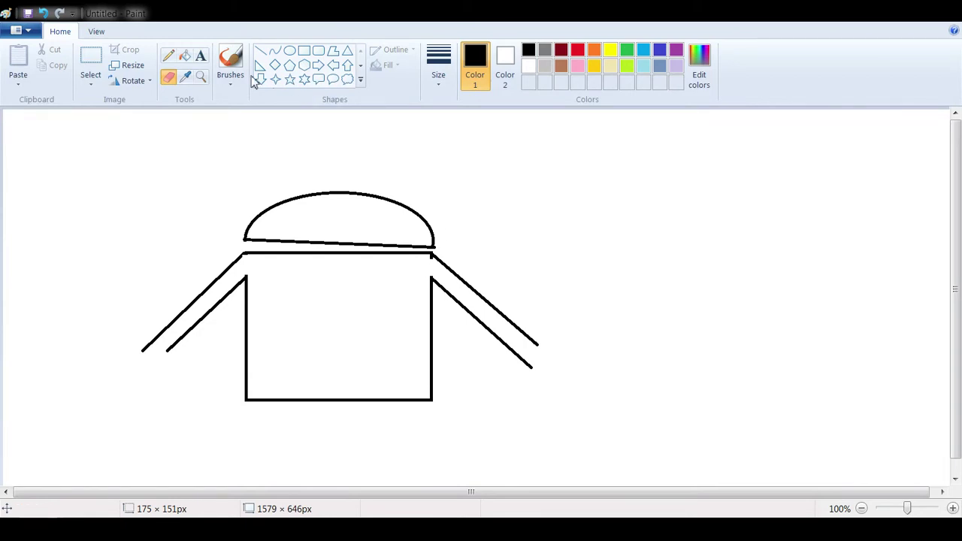
{"action": "left_click", "coordinate": [44, 14]}
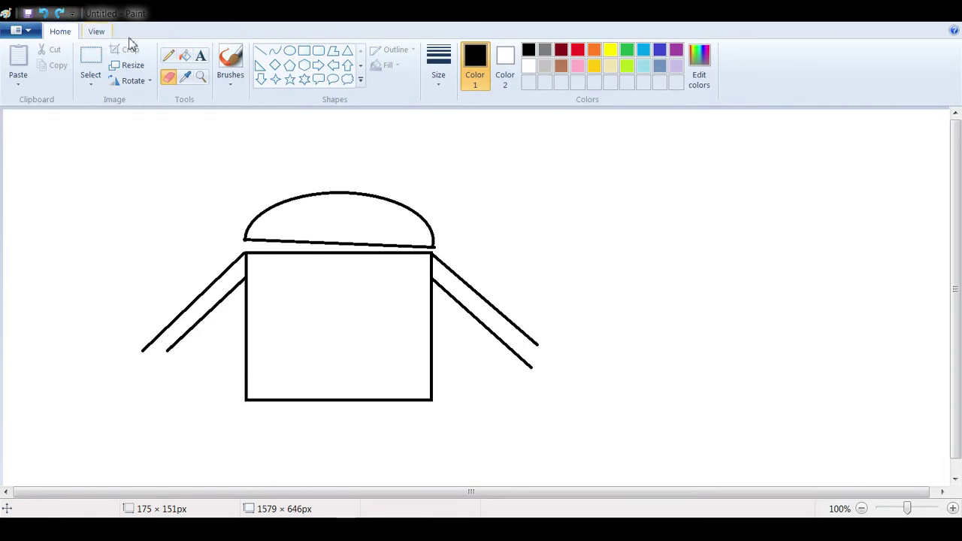
Fill the body rectangle and the dome-shaped head with lime
{"action": "left_click", "coordinate": [184, 56]}
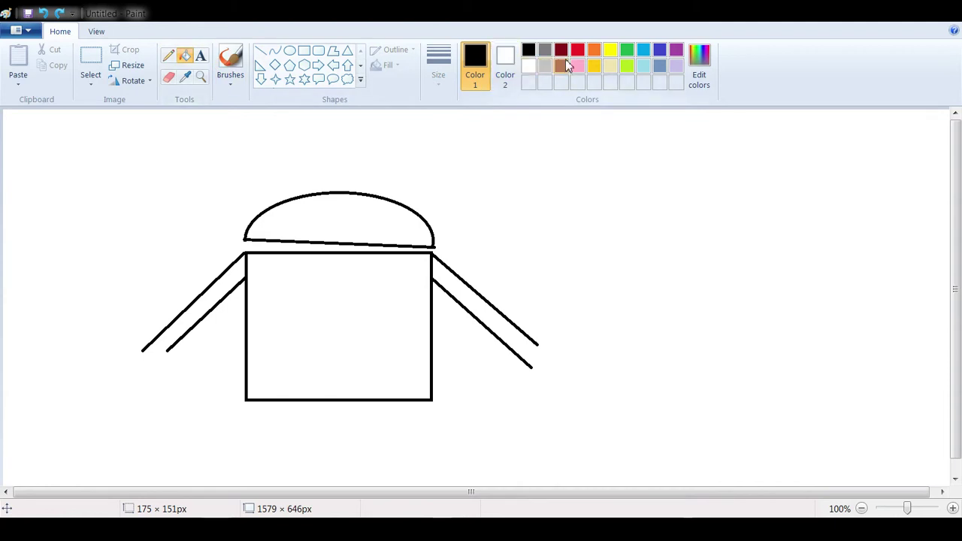
{"action": "left_click", "coordinate": [627, 50]}
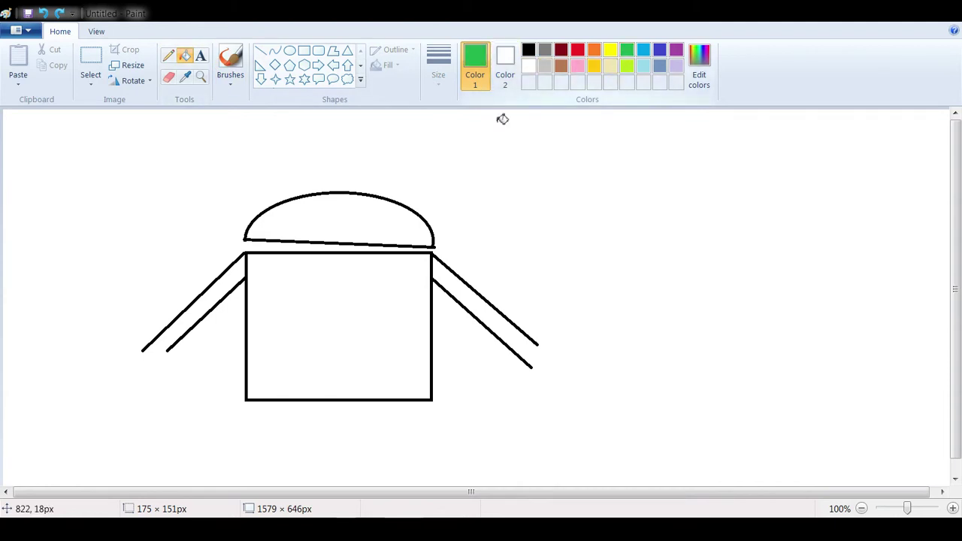
{"action": "left_click", "coordinate": [627, 67]}
{"action": "left_click", "coordinate": [371, 289]}
{"action": "left_click", "coordinate": [369, 227]}
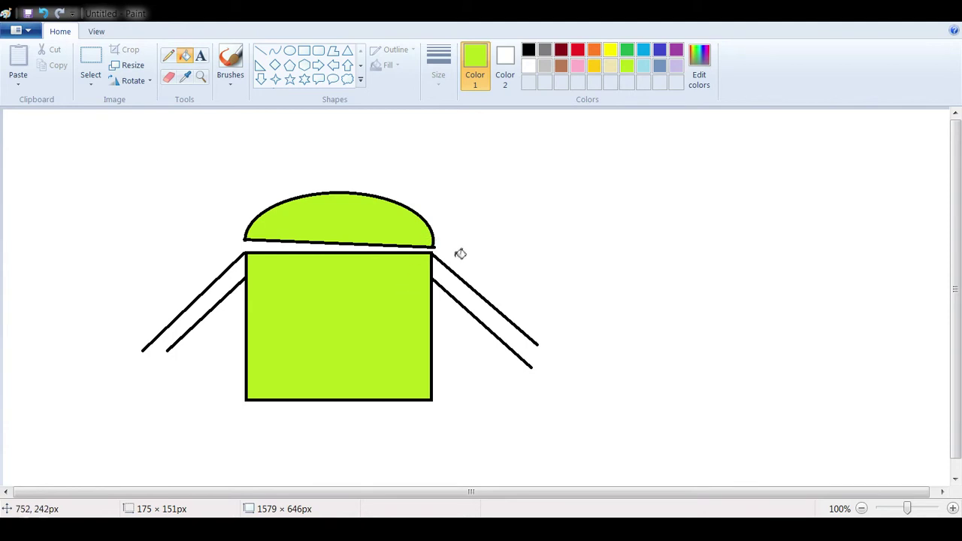
Close the open ends of both arms with short black lines
{"action": "left_click", "coordinate": [262, 52]}
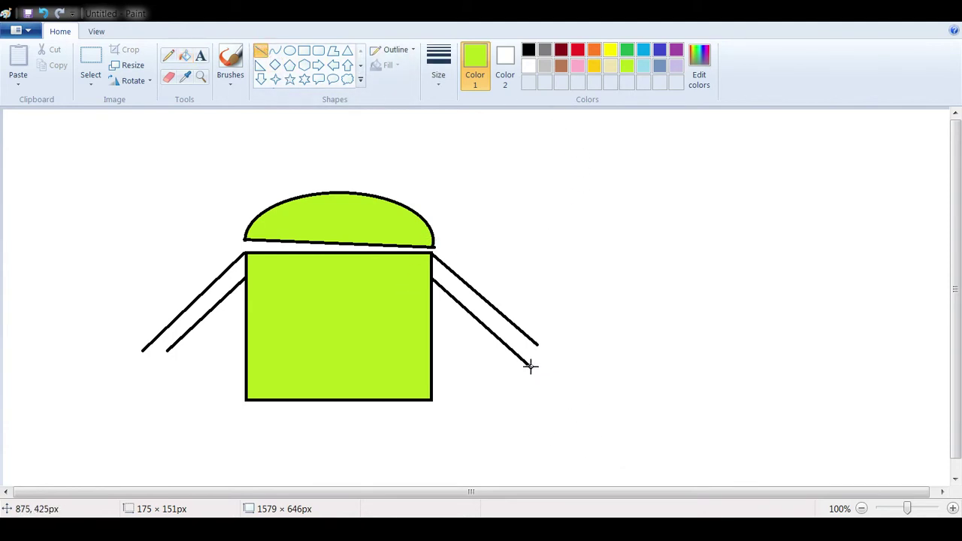
{"action": "left_click_drag", "start_coordinate": [530, 366], "coordinate": [539, 347]}
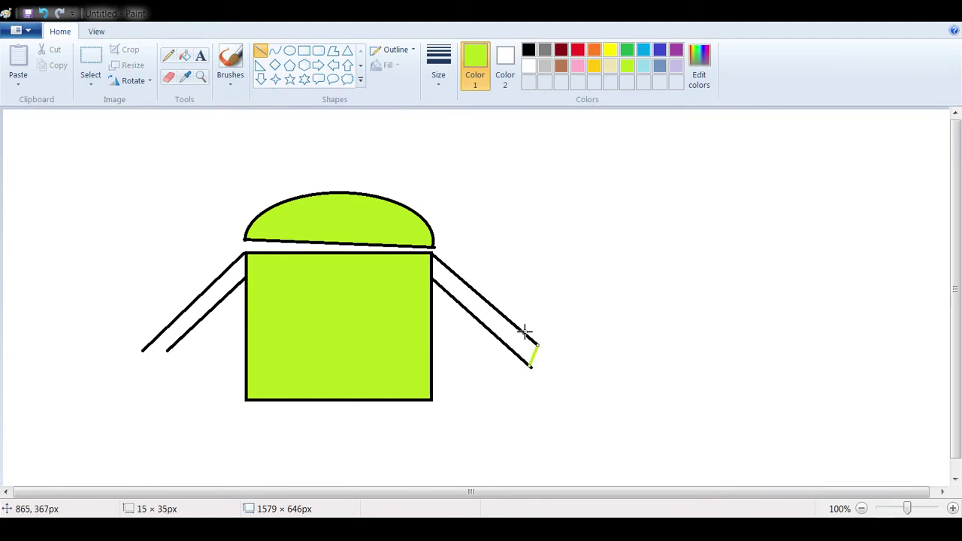
{"action": "left_click", "coordinate": [44, 14]}
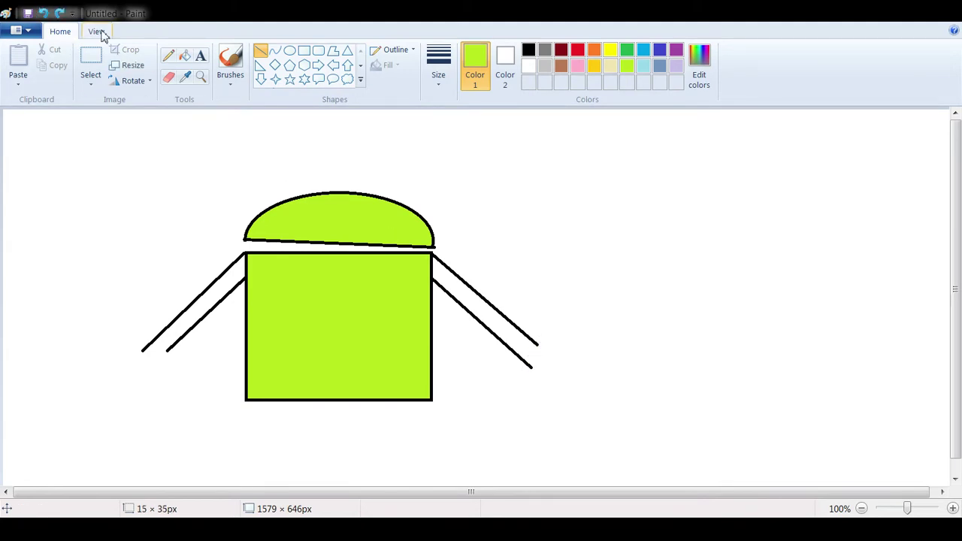
{"action": "left_click", "coordinate": [528, 51]}
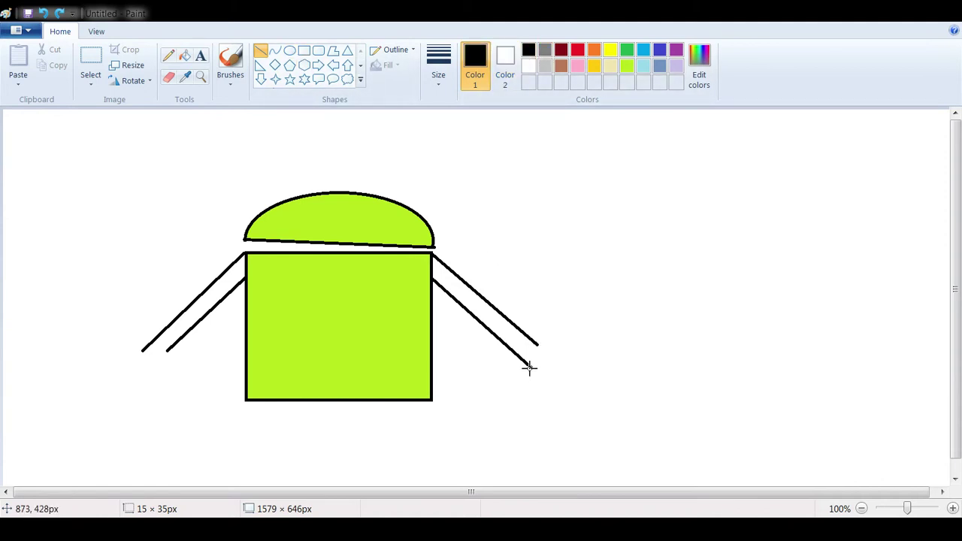
{"action": "left_click_drag", "start_coordinate": [531, 368], "coordinate": [540, 345]}
{"action": "left_click_drag", "start_coordinate": [155, 335], "coordinate": [169, 350]}
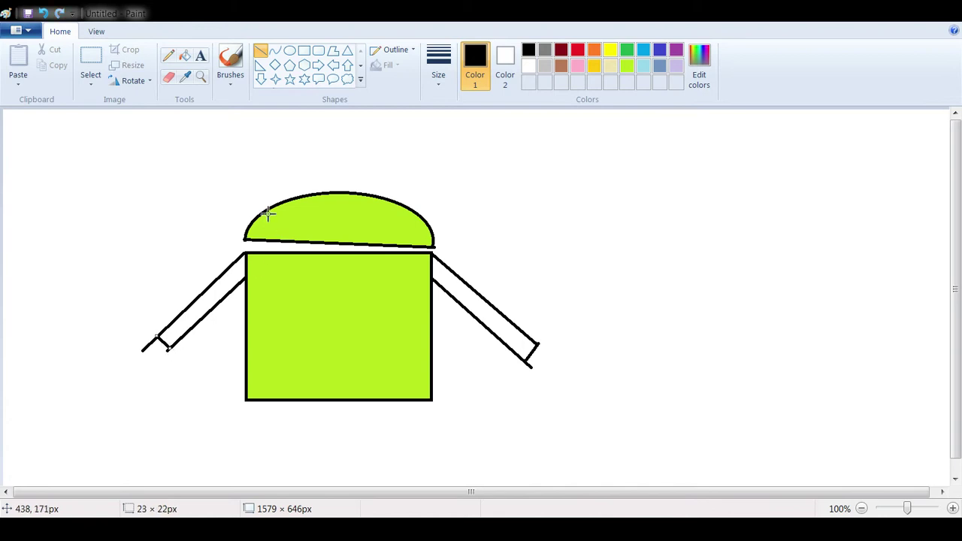
Fill the right arm with lime and try the same fill on the left arm
{"action": "left_click", "coordinate": [185, 57]}
{"action": "left_click", "coordinate": [627, 66]}
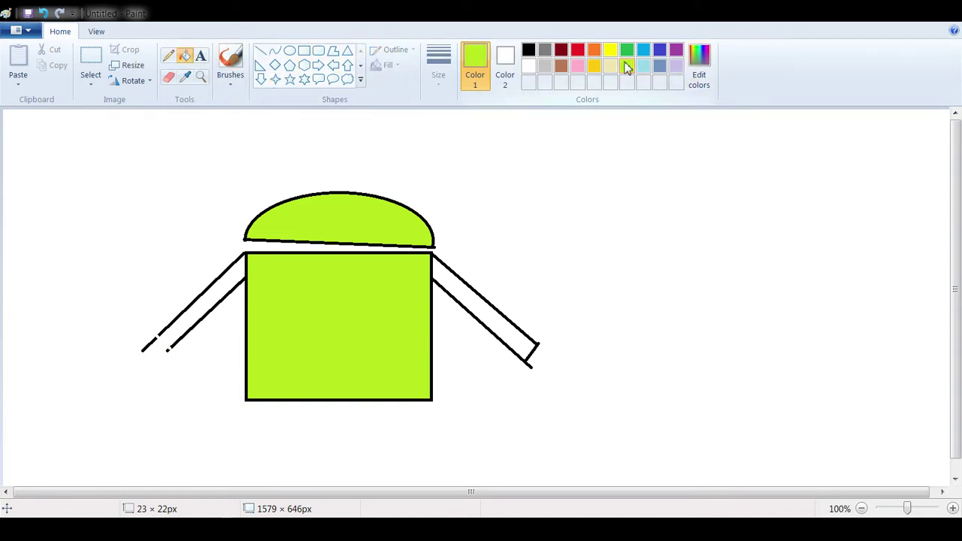
{"action": "left_click", "coordinate": [487, 308]}
{"action": "left_click", "coordinate": [213, 299]}
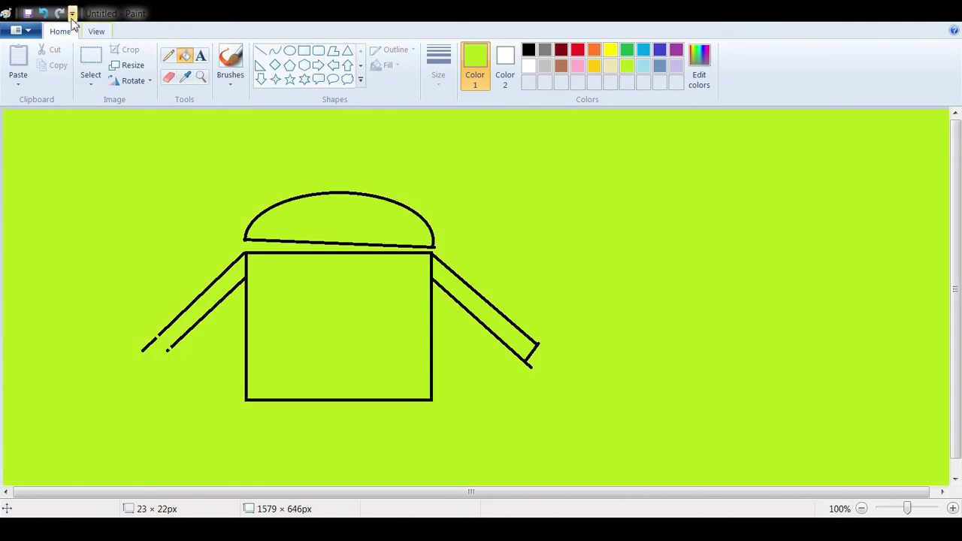
{"action": "left_click", "coordinate": [43, 13]}
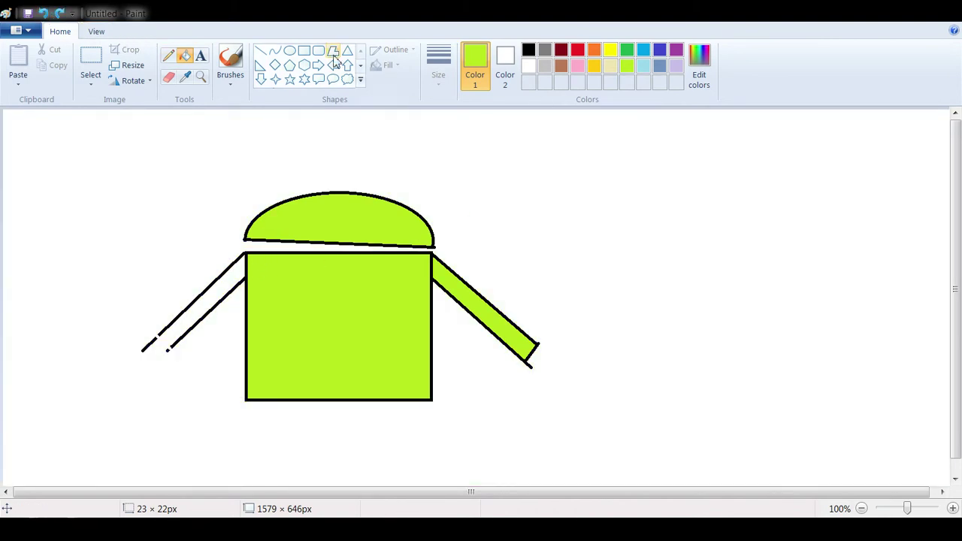
Close off the left arm's end with a short black line and fill that arm with lime
{"action": "left_click", "coordinate": [170, 57]}
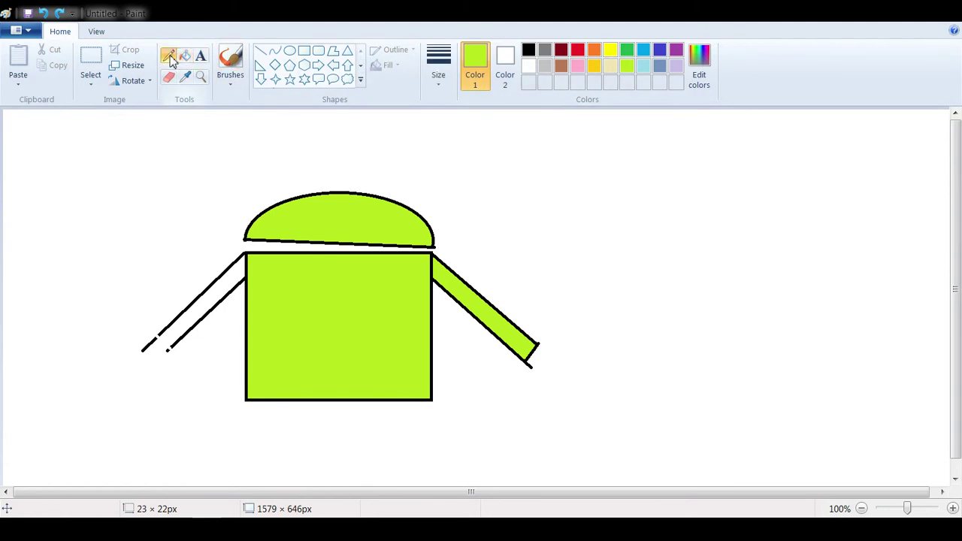
{"action": "left_click", "coordinate": [261, 53]}
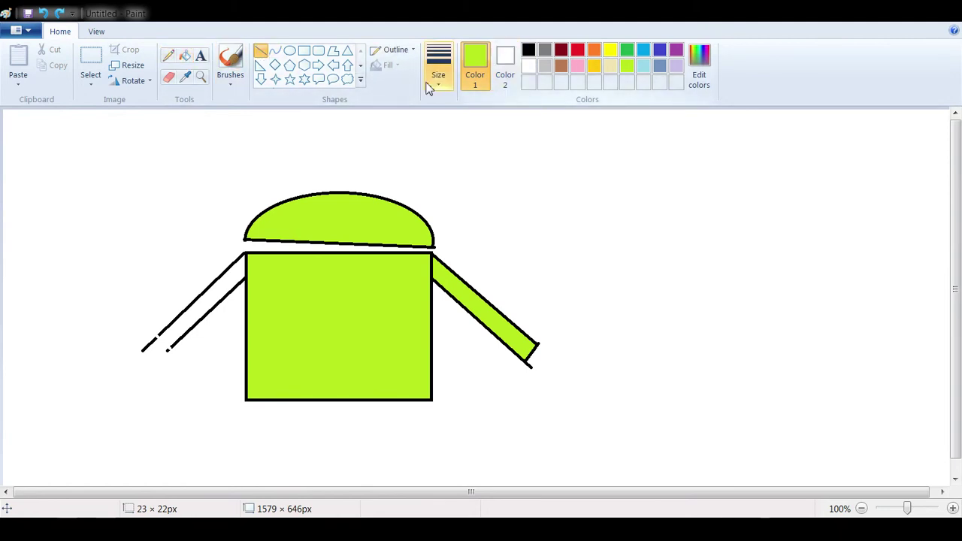
{"action": "left_click", "coordinate": [529, 49]}
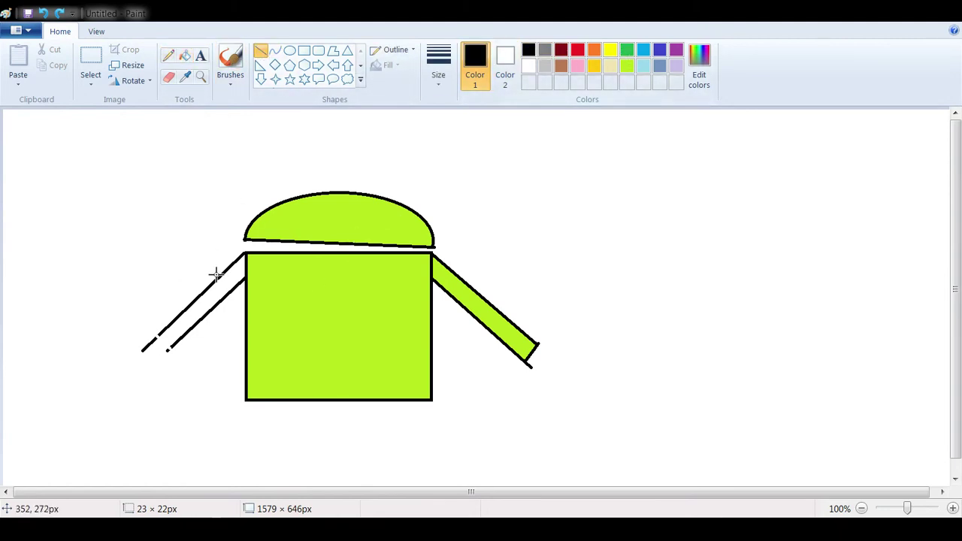
{"action": "left_click_drag", "start_coordinate": [163, 333], "coordinate": [172, 345]}
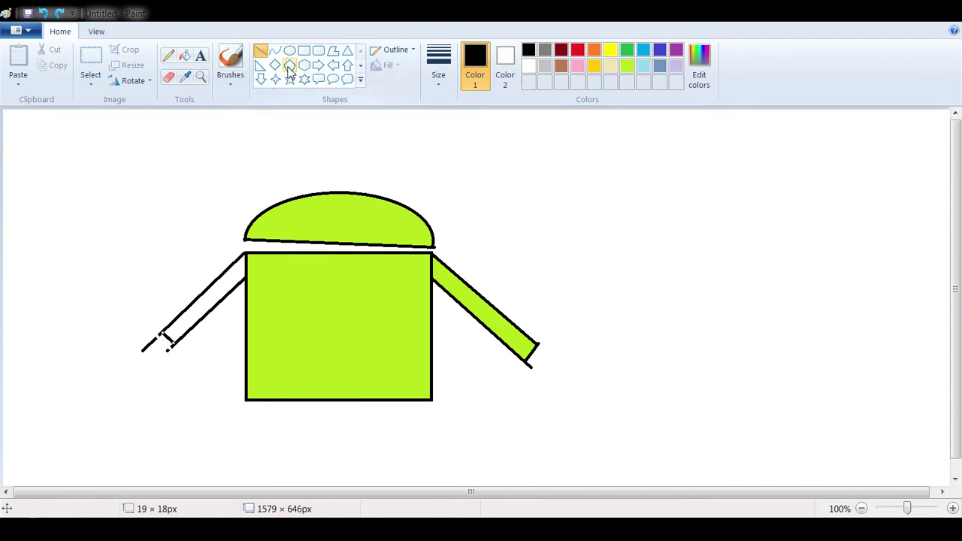
{"action": "left_click", "coordinate": [184, 56]}
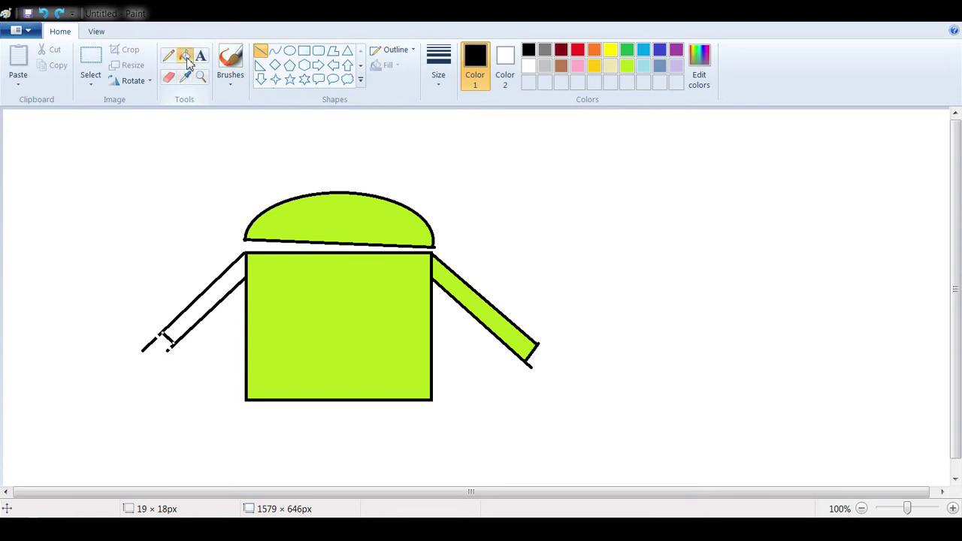
{"action": "left_click", "coordinate": [630, 67]}
{"action": "left_click", "coordinate": [213, 300]}
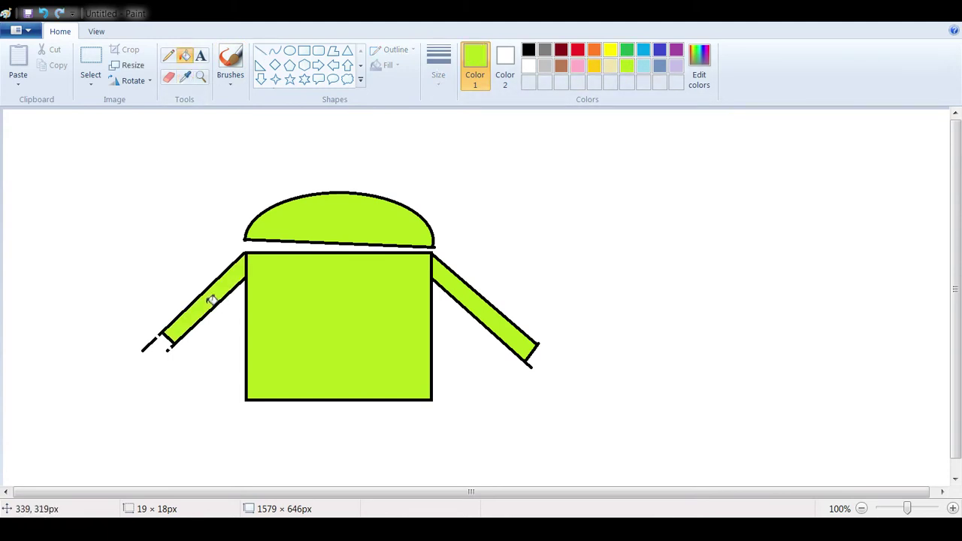
Draw two small black oval eyes side by side on the lime head
{"action": "left_click", "coordinate": [291, 54]}
{"action": "left_click", "coordinate": [529, 50]}
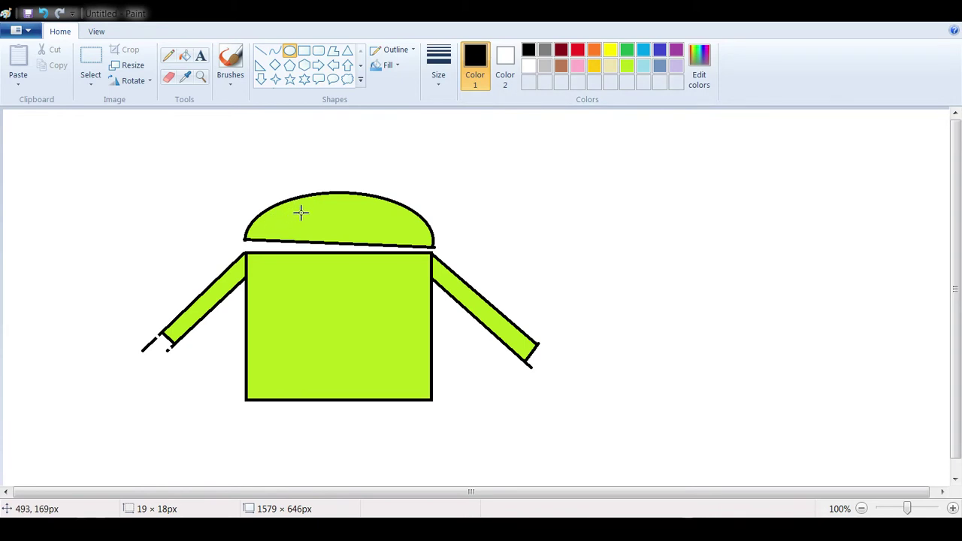
{"action": "left_click_drag", "start_coordinate": [301, 212], "coordinate": [364, 217]}
{"action": "left_click", "coordinate": [357, 215]}
{"action": "left_click", "coordinate": [389, 237]}
{"action": "left_click", "coordinate": [302, 214]}
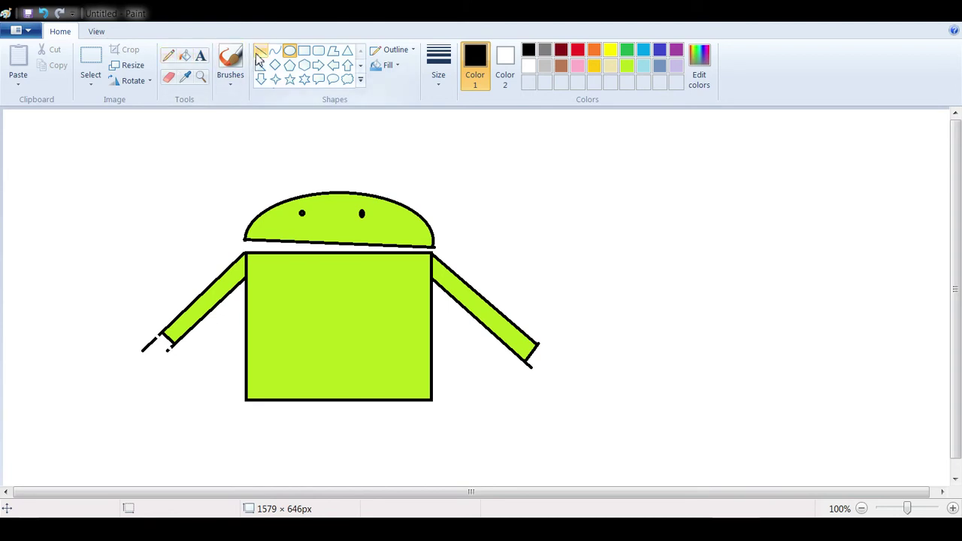
Erase the stray black line ends sticking out past the ends of both arms
{"action": "left_click", "coordinate": [171, 79]}
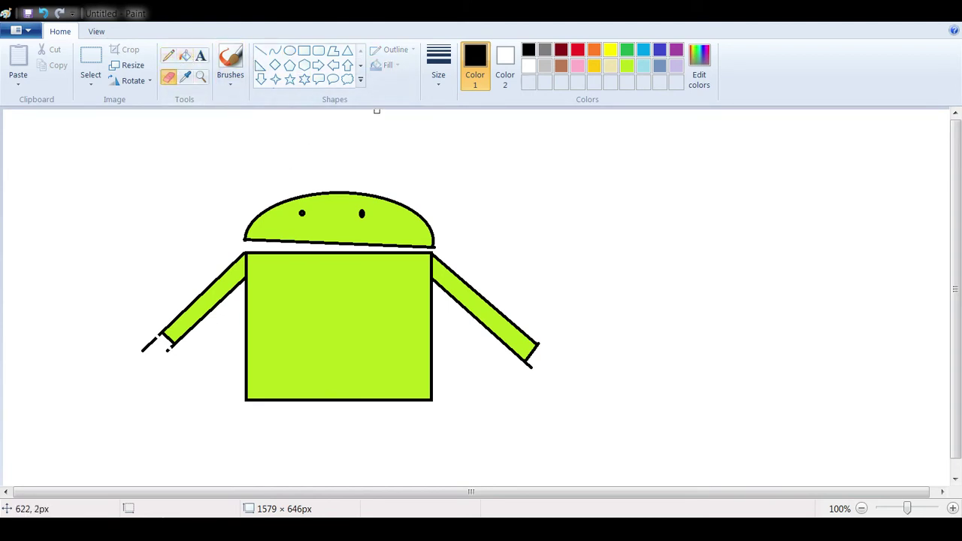
{"action": "left_click", "coordinate": [438, 69]}
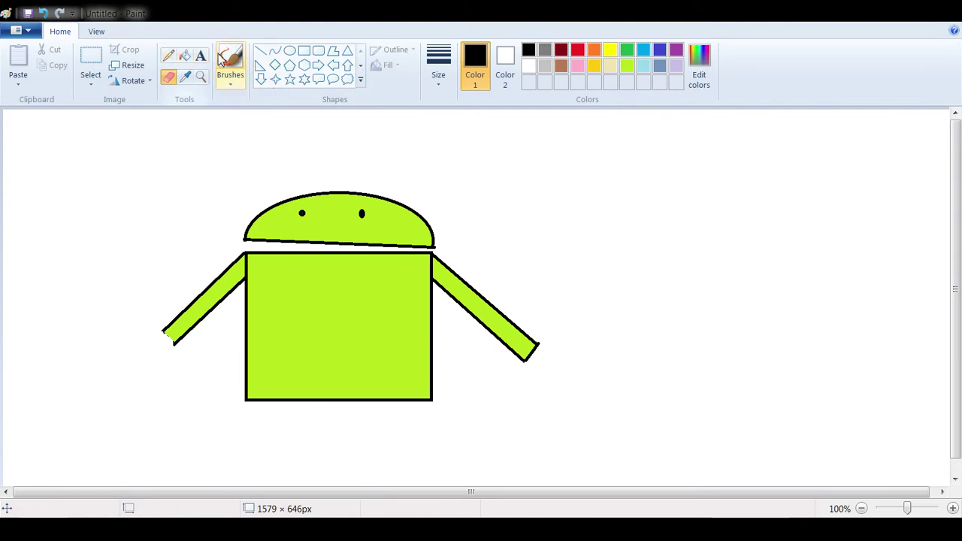
Outline a small fingered hand at the end of each arm with a thicker black Pencil line
{"action": "left_click", "coordinate": [168, 56]}
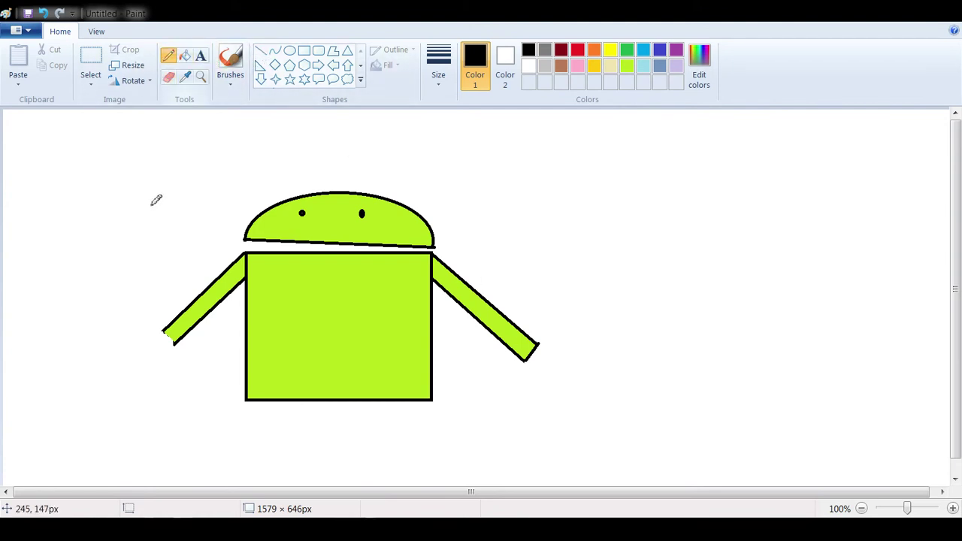
{"action": "left_click_drag", "start_coordinate": [163, 332], "coordinate": [151, 329]}
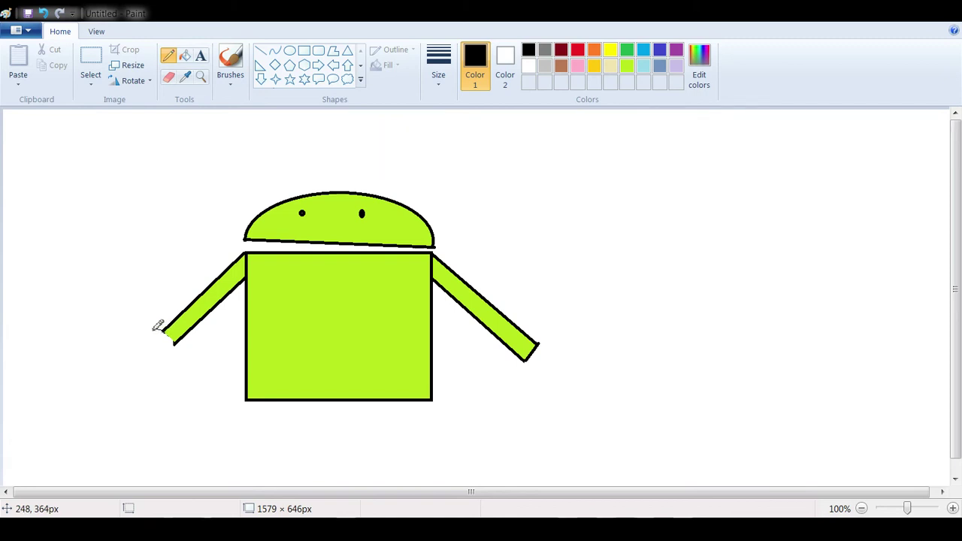
{"action": "left_click", "coordinate": [440, 67]}
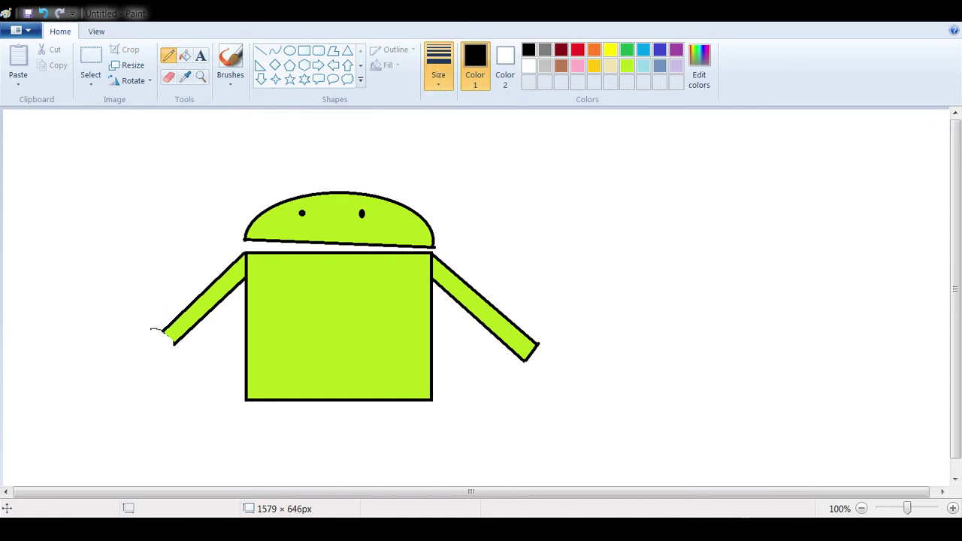
{"action": "left_click", "coordinate": [456, 190]}
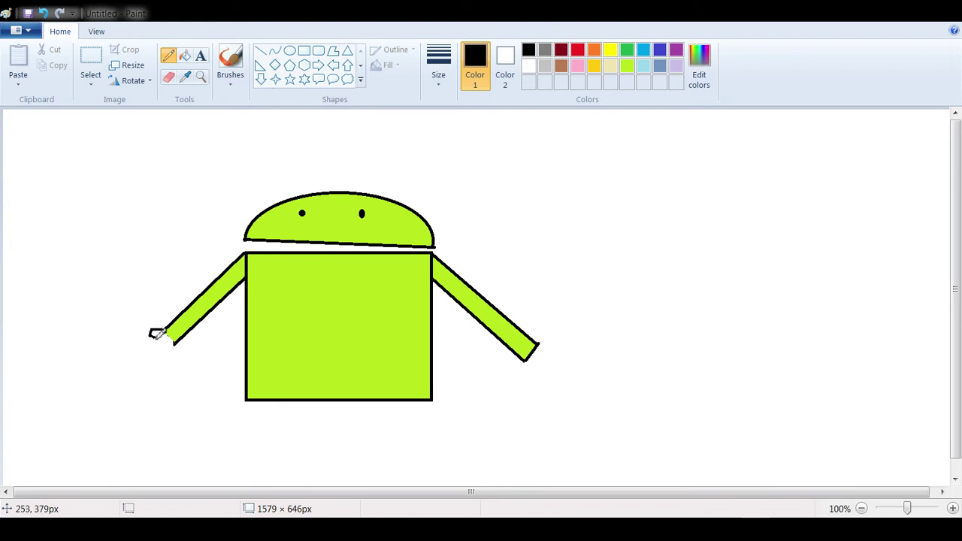
{"action": "left_click_drag", "start_coordinate": [156, 336], "coordinate": [164, 351]}
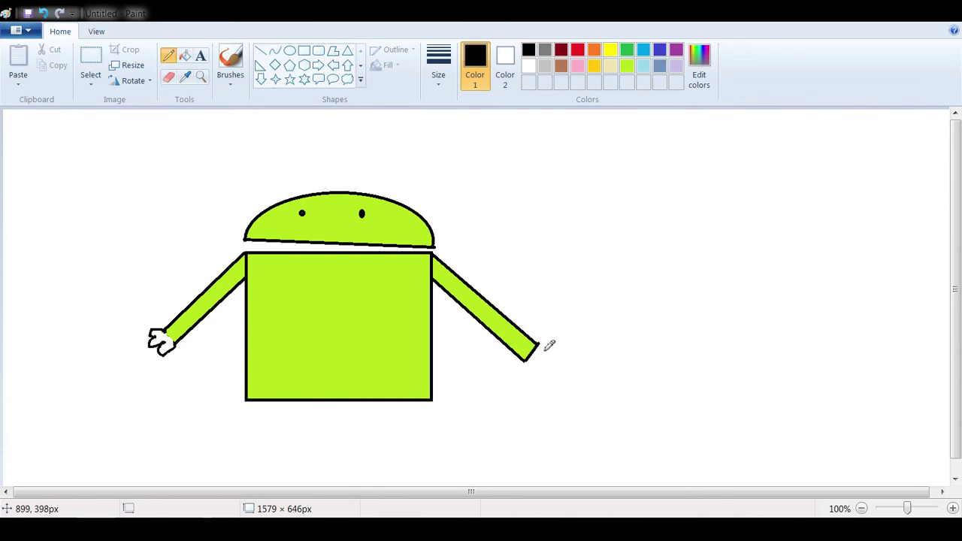
{"action": "mouse_move", "coordinate": [540, 346]}
{"action": "left_mouse_down"}
{"action": "mouse_move", "coordinate": [559, 346]}
{"action": "mouse_move", "coordinate": [549, 347]}
{"action": "mouse_move", "coordinate": [558, 364]}
{"action": "mouse_move", "coordinate": [544, 361]}
{"action": "mouse_move", "coordinate": [550, 372]}
{"action": "mouse_move", "coordinate": [537, 375]}
{"action": "mouse_move", "coordinate": [532, 356]}
{"action": "left_mouse_up"}
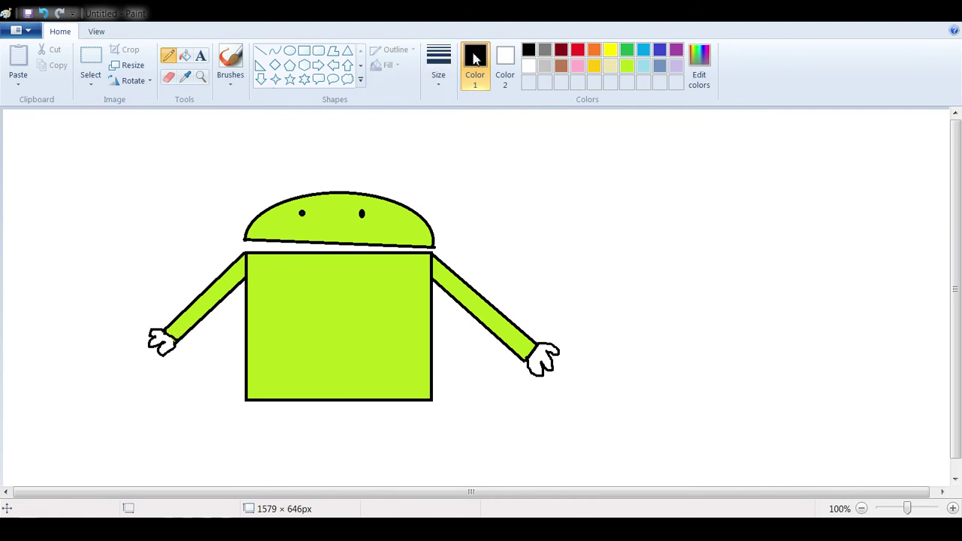
Fill both hands with lime to match the arms
{"action": "left_click", "coordinate": [187, 59]}
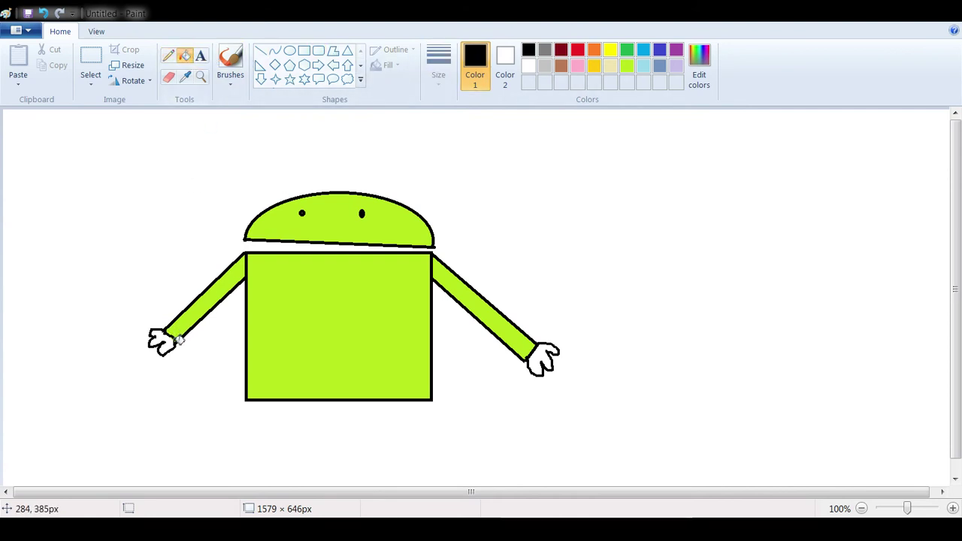
{"action": "left_click", "coordinate": [627, 49]}
{"action": "left_click", "coordinate": [627, 66]}
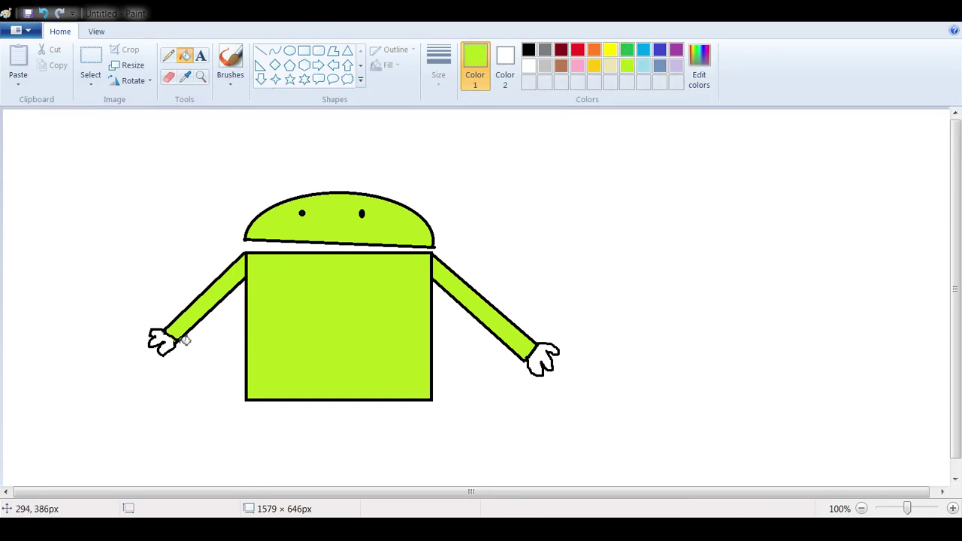
{"action": "left_click", "coordinate": [173, 341]}
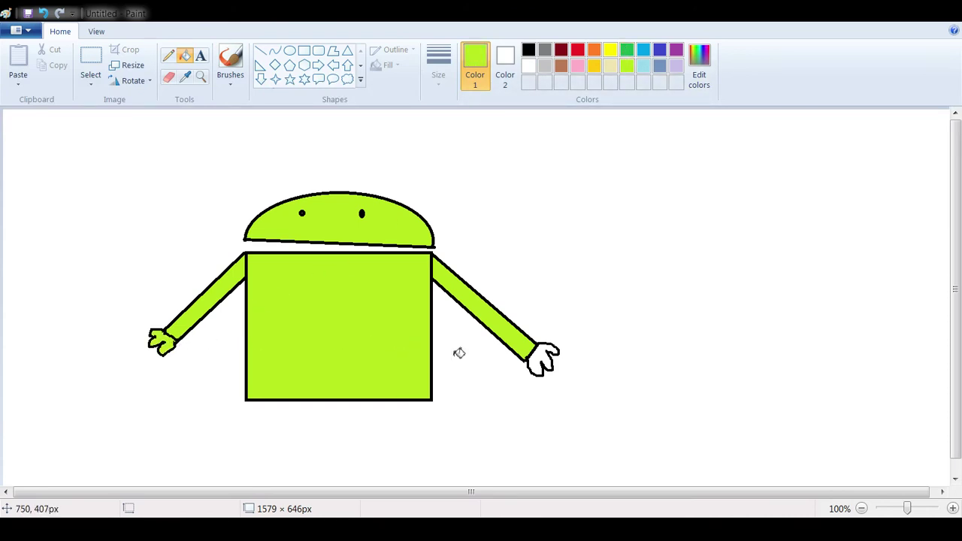
{"action": "left_click", "coordinate": [542, 356]}
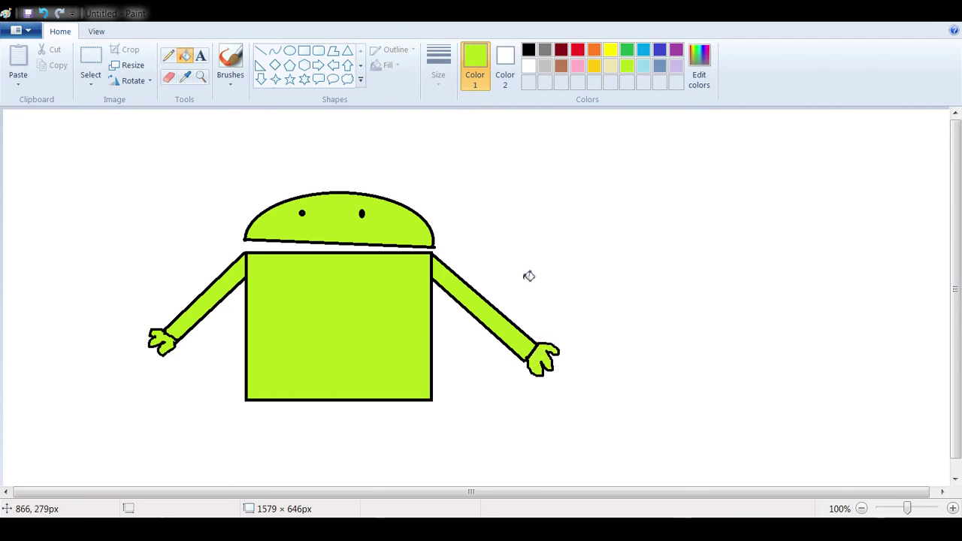